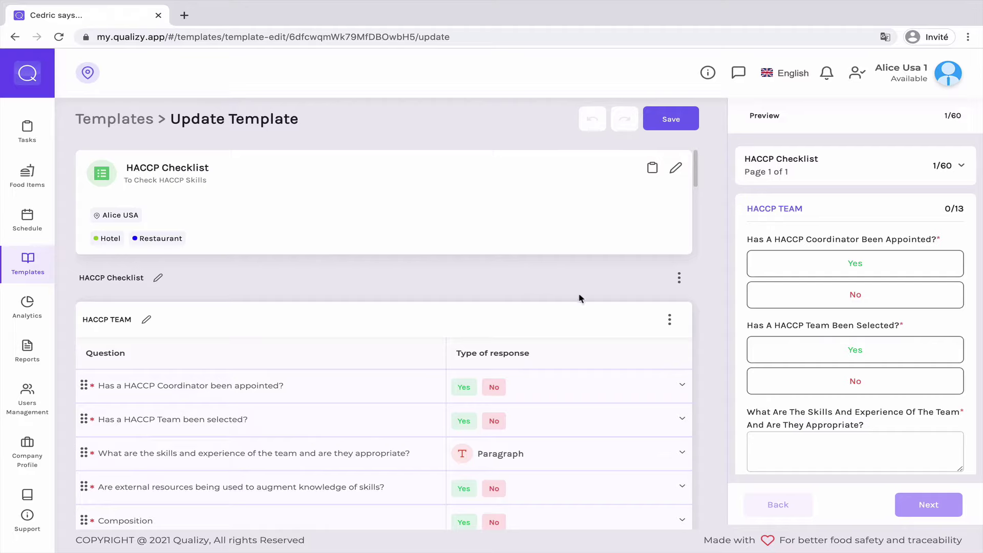
{"action": "scroll", "coordinate": [638, 281], "scroll_direction": "down", "scroll_amount": 3}
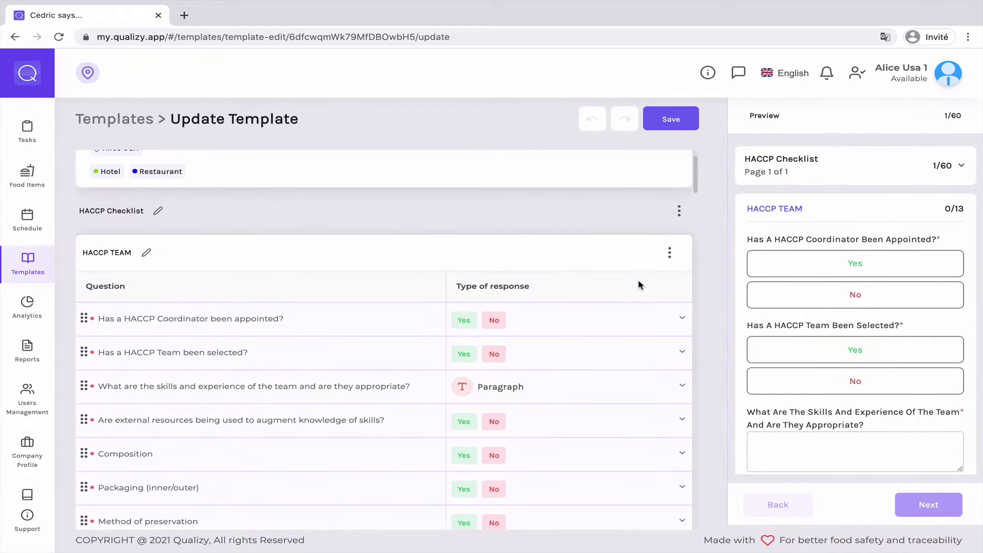
{"action": "scroll", "coordinate": [638, 285], "scroll_direction": "up", "scroll_amount": 3}
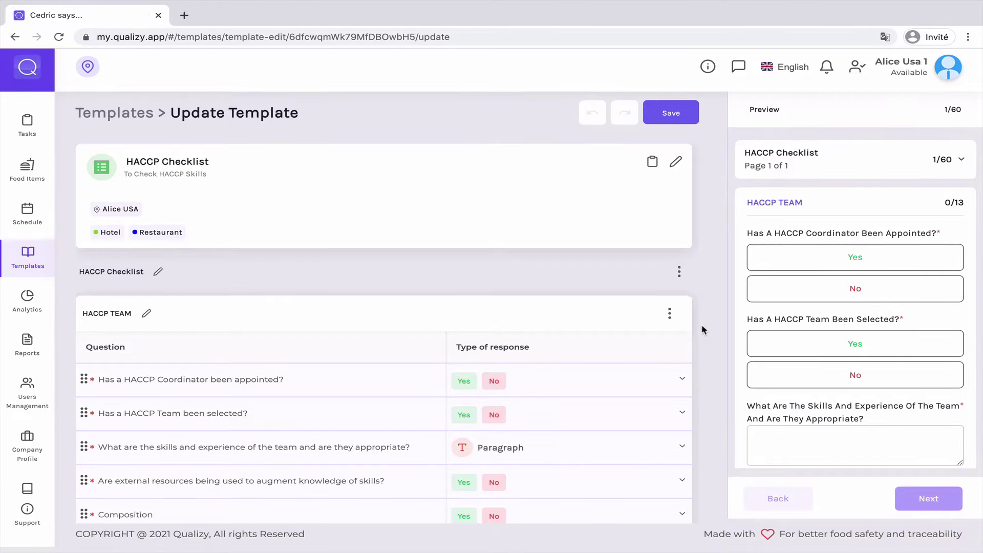
{"action": "scroll", "coordinate": [557, 329], "scroll_direction": "down", "scroll_amount": 6}
{"action": "scroll", "coordinate": [556, 329], "scroll_direction": "up", "scroll_amount": 2}
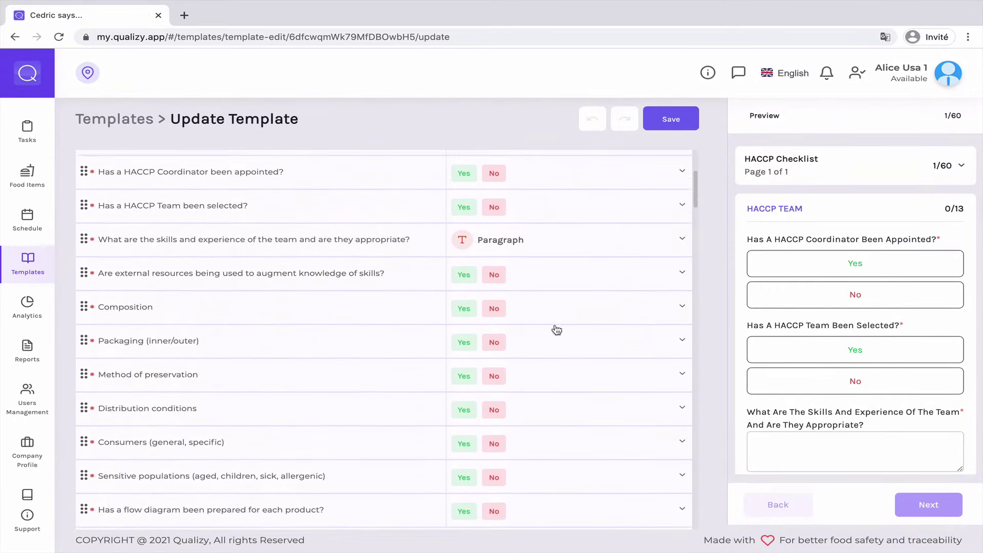
{"action": "scroll", "coordinate": [557, 329], "scroll_direction": "down", "scroll_amount": 7}
{"action": "scroll", "coordinate": [557, 329], "scroll_direction": "up", "scroll_amount": 10}
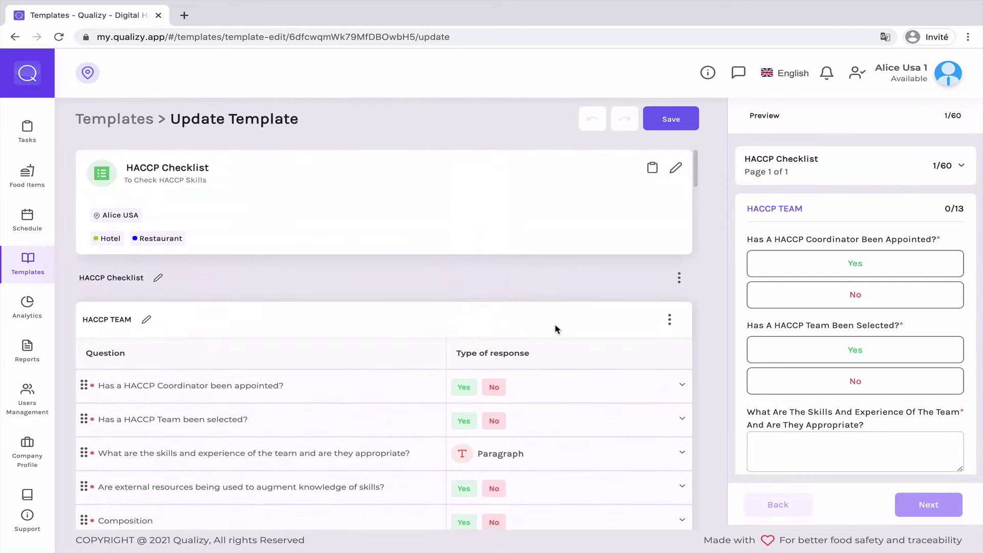
{"action": "scroll", "coordinate": [549, 333], "scroll_direction": "down", "scroll_amount": 3}
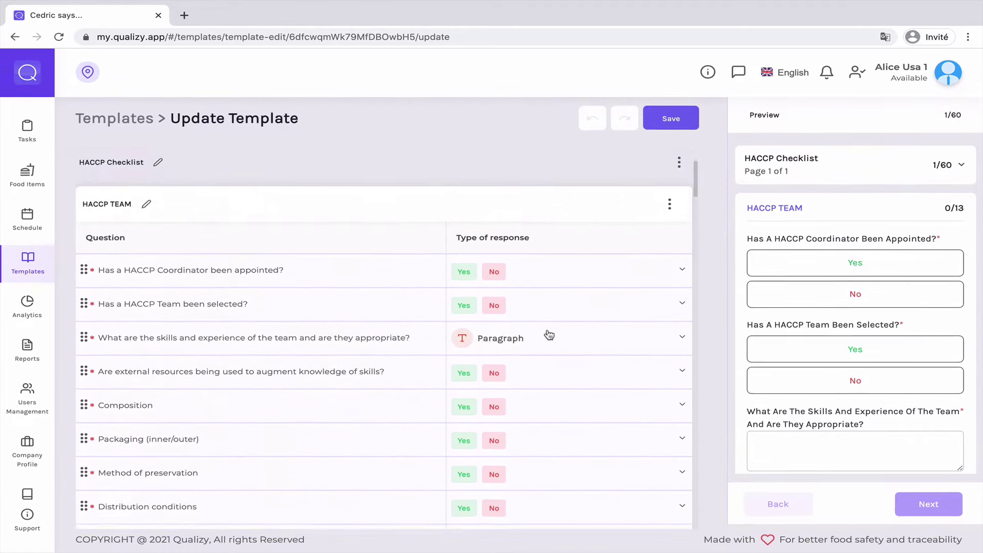
{"action": "scroll", "coordinate": [549, 334], "scroll_direction": "down", "scroll_amount": 2}
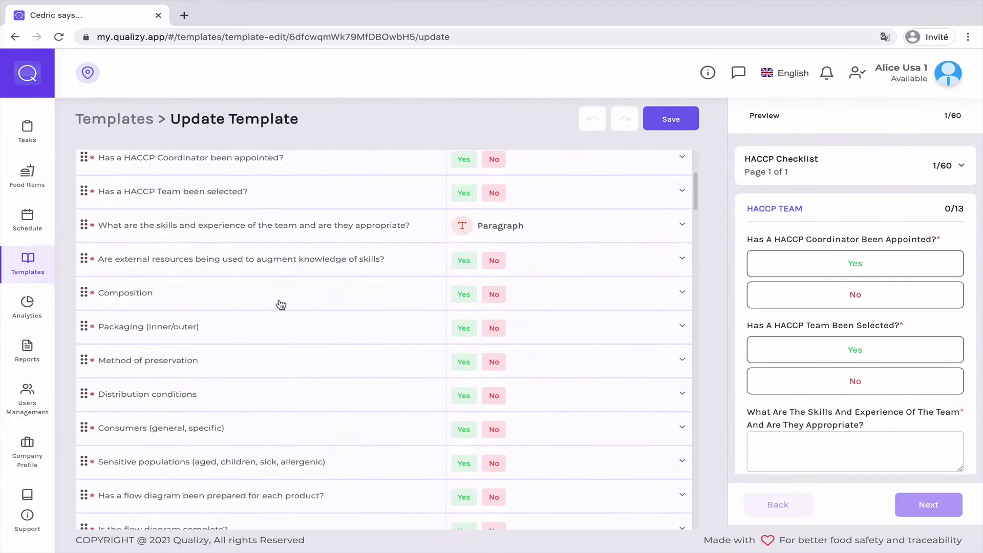
{"action": "scroll", "coordinate": [250, 372], "scroll_direction": "down", "scroll_amount": 7}
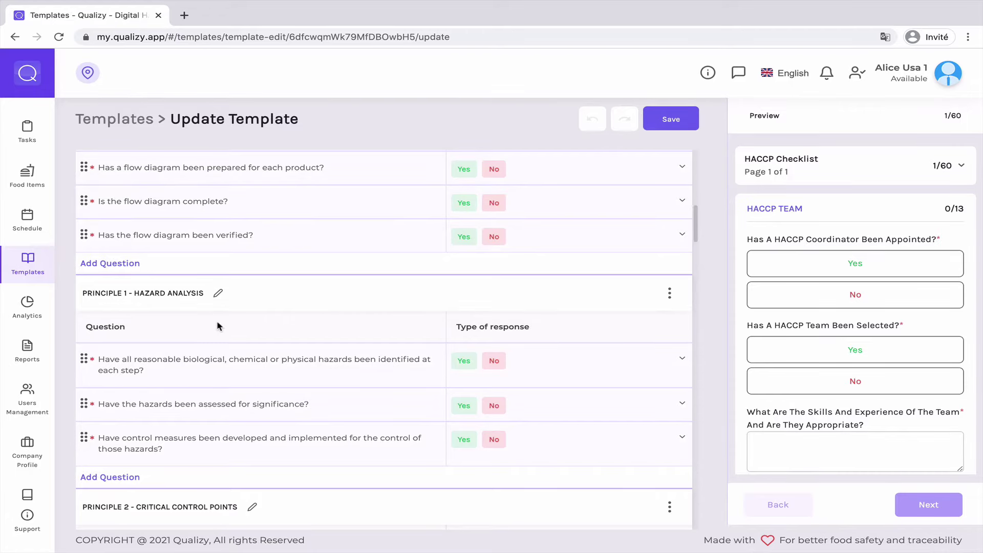
{"action": "scroll", "coordinate": [219, 326], "scroll_direction": "down", "scroll_amount": 2}
{"action": "scroll", "coordinate": [218, 326], "scroll_direction": "down", "scroll_amount": 3}
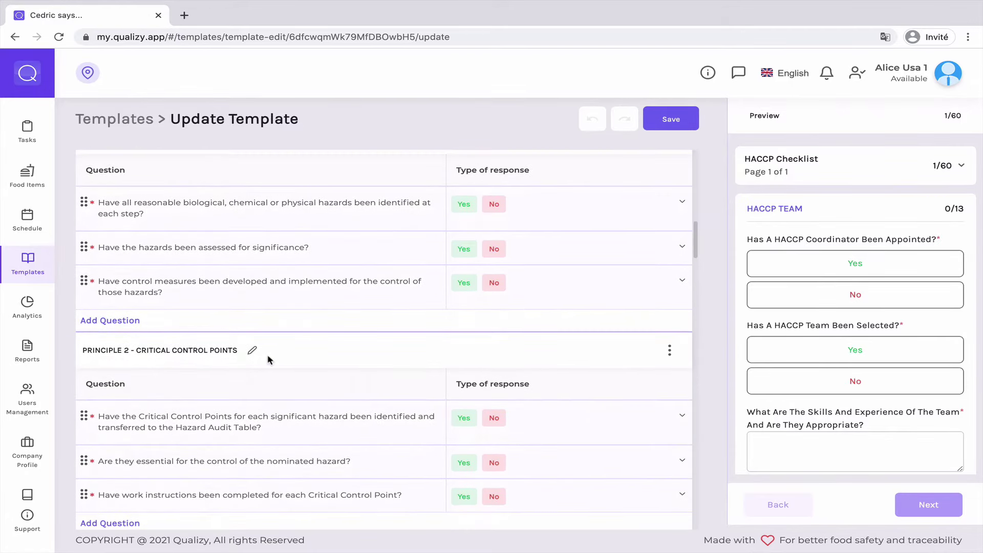
{"action": "scroll", "coordinate": [269, 360], "scroll_direction": "down", "scroll_amount": 3}
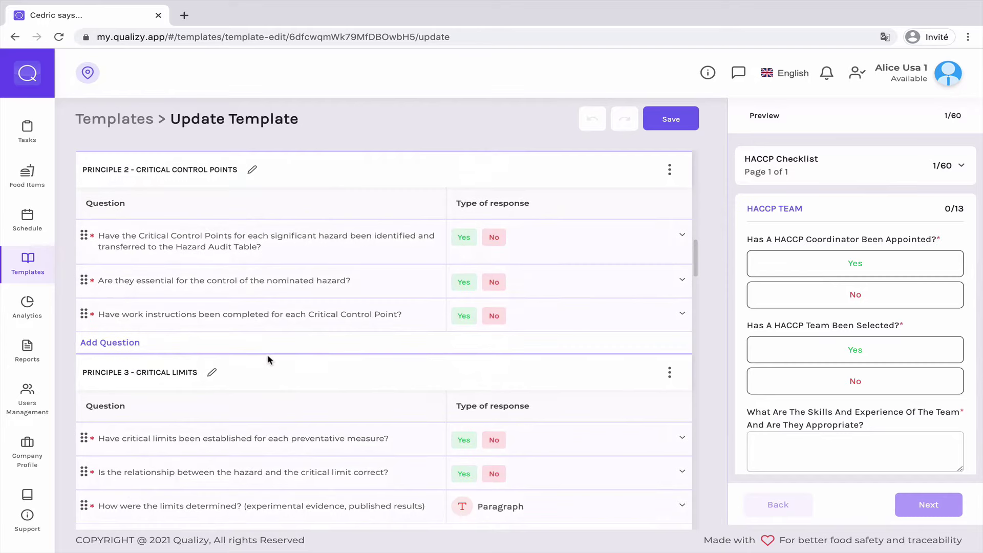
{"action": "scroll", "coordinate": [268, 359], "scroll_direction": "down", "scroll_amount": 2}
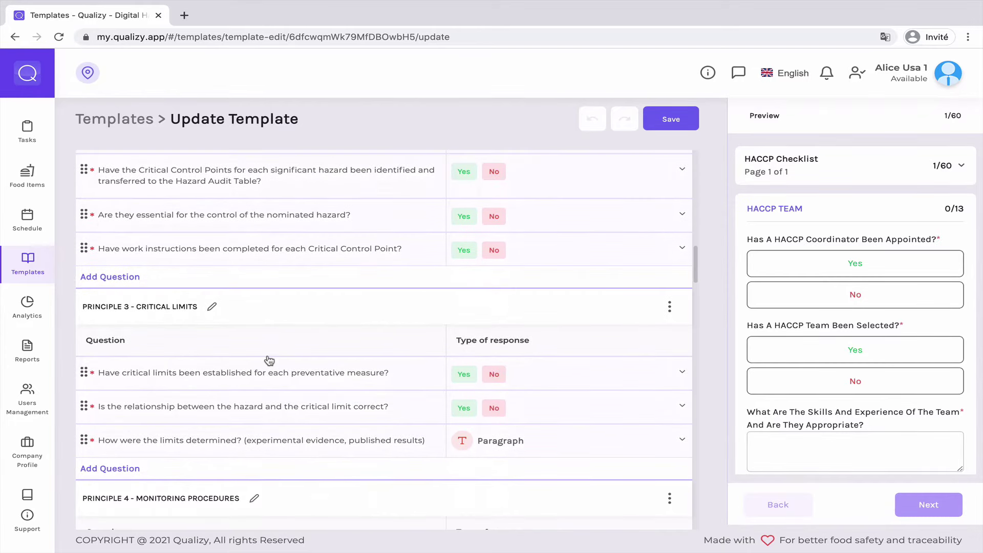
{"action": "scroll", "coordinate": [269, 360], "scroll_direction": "down", "scroll_amount": 2}
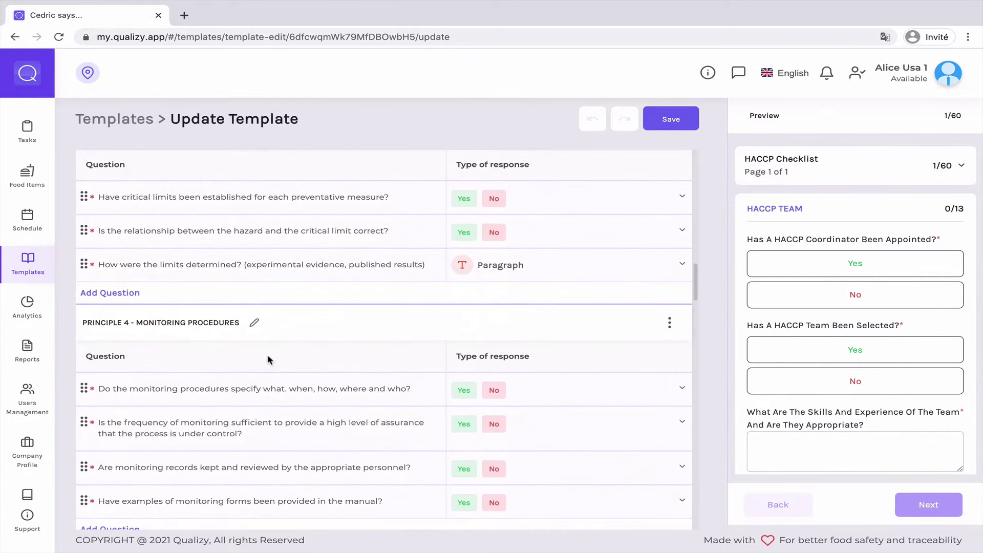
{"action": "scroll", "coordinate": [268, 360], "scroll_direction": "down", "scroll_amount": 5}
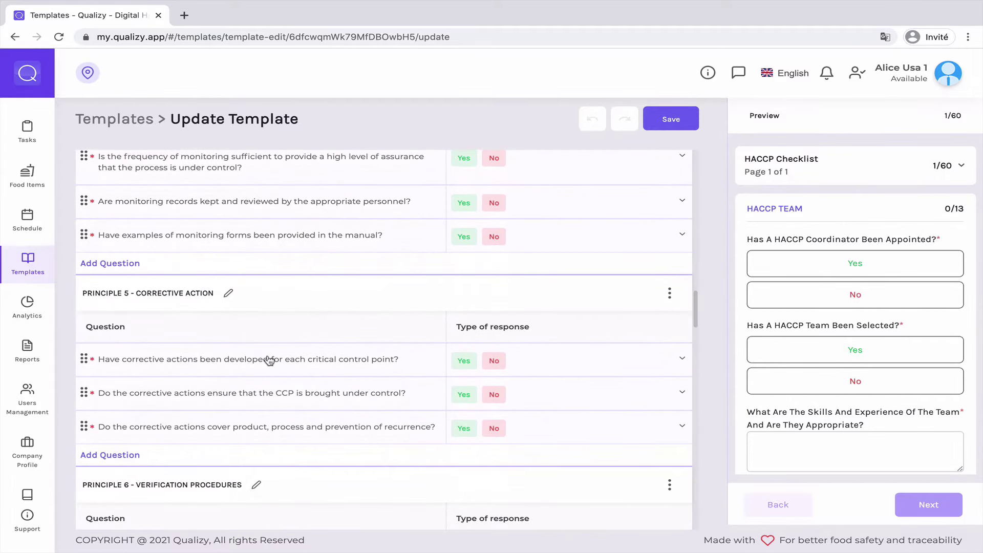
{"action": "scroll", "coordinate": [269, 360], "scroll_direction": "down", "scroll_amount": 4}
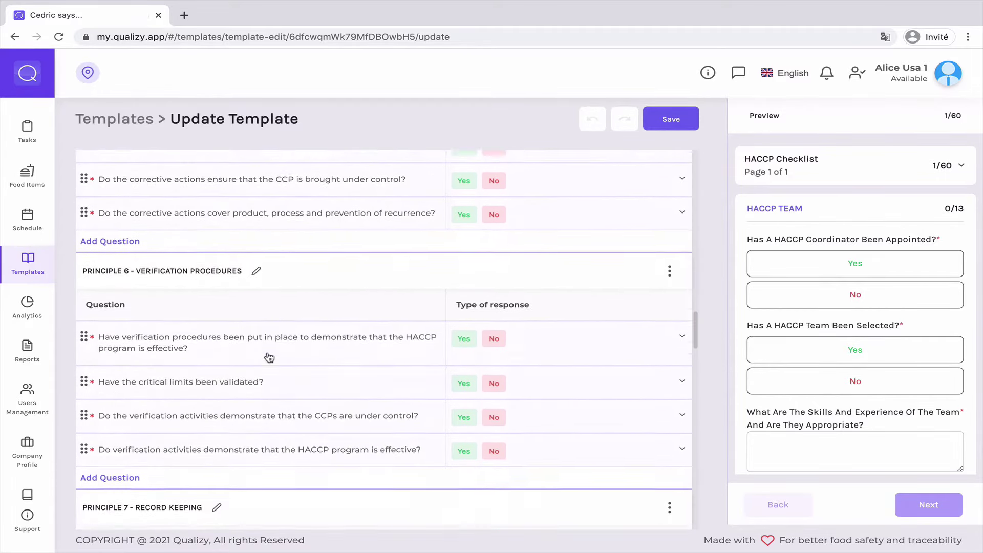
{"action": "scroll", "coordinate": [269, 356], "scroll_direction": "down", "scroll_amount": 1}
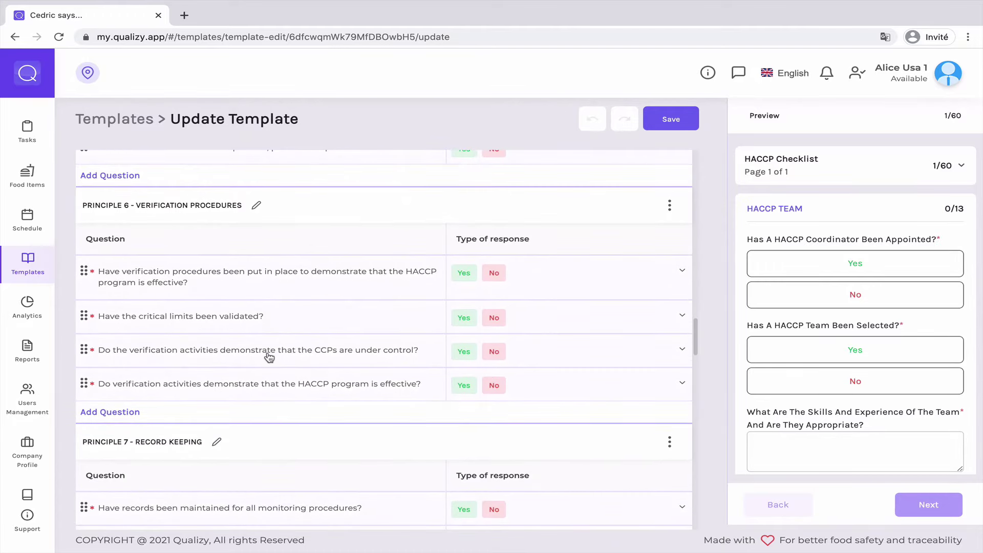
{"action": "scroll", "coordinate": [269, 357], "scroll_direction": "down", "scroll_amount": 2}
{"action": "scroll", "coordinate": [269, 357], "scroll_direction": "up", "scroll_amount": 1}
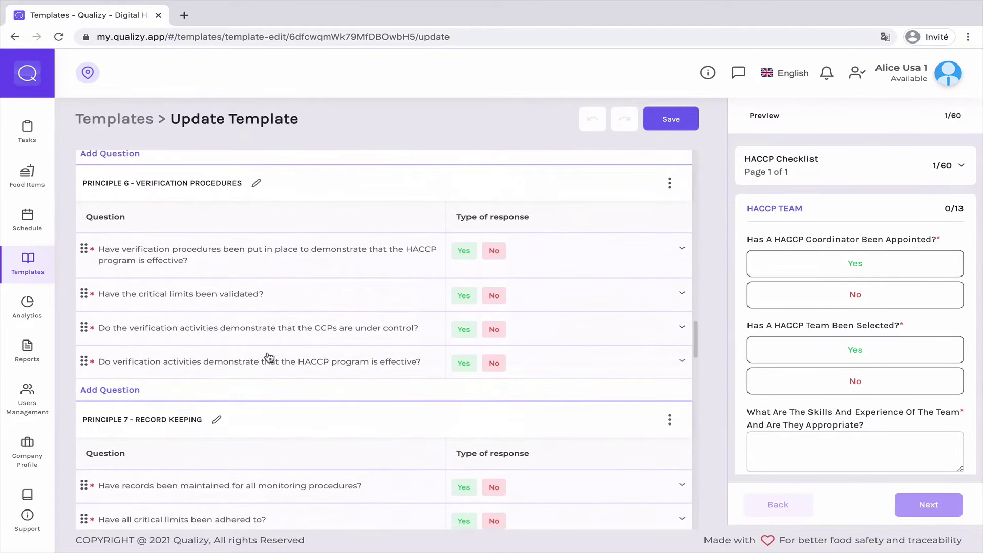
{"action": "scroll", "coordinate": [269, 357], "scroll_direction": "down", "scroll_amount": 3}
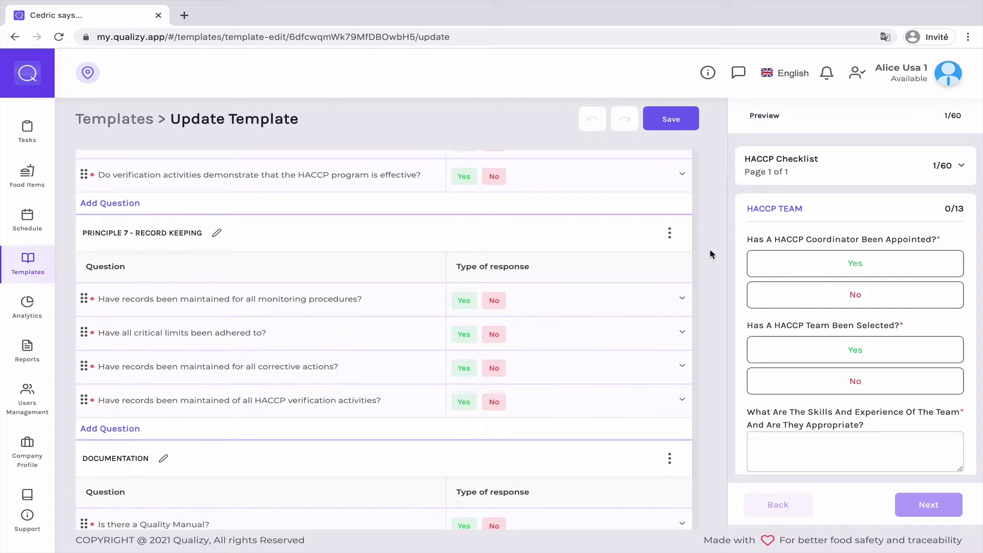
{"action": "scroll", "coordinate": [498, 427], "scroll_direction": "down", "scroll_amount": 3}
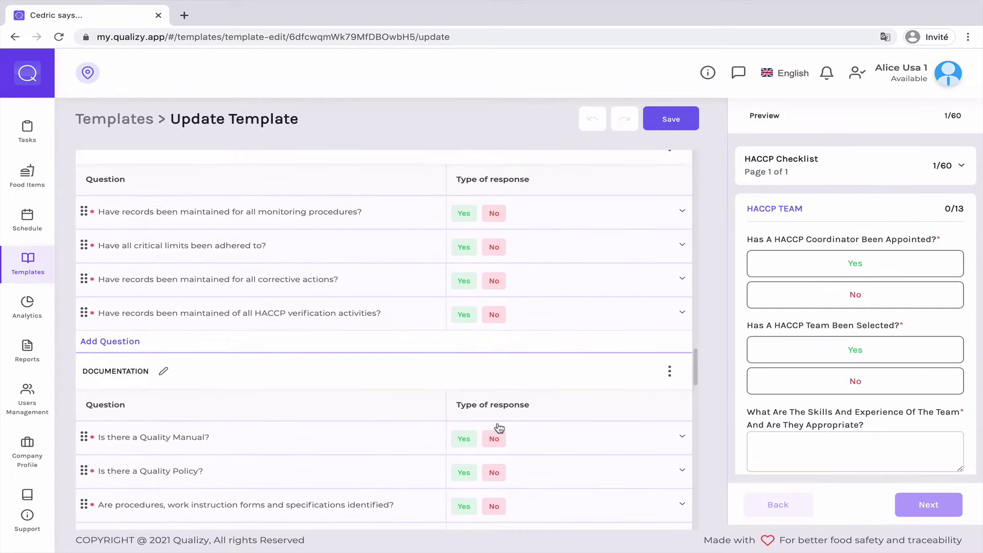
{"action": "scroll", "coordinate": [499, 428], "scroll_direction": "down", "scroll_amount": 3}
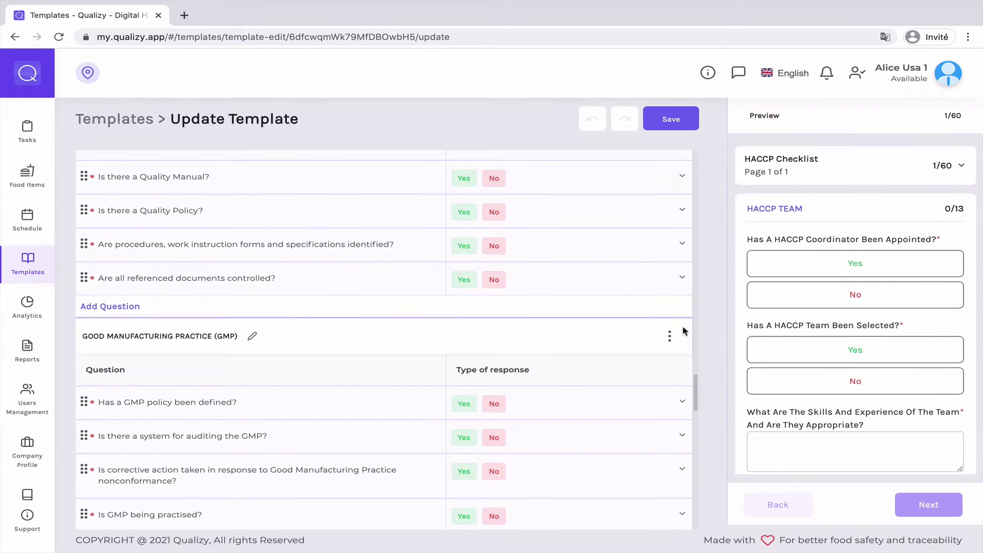
{"action": "scroll", "coordinate": [684, 331], "scroll_direction": "down", "scroll_amount": 15}
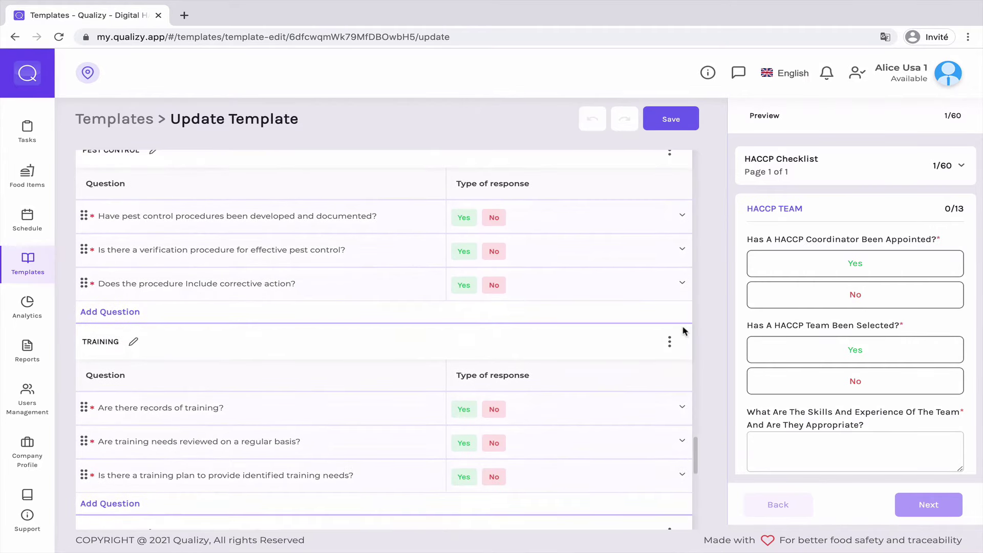
{"action": "scroll", "coordinate": [684, 331], "scroll_direction": "down", "scroll_amount": 2}
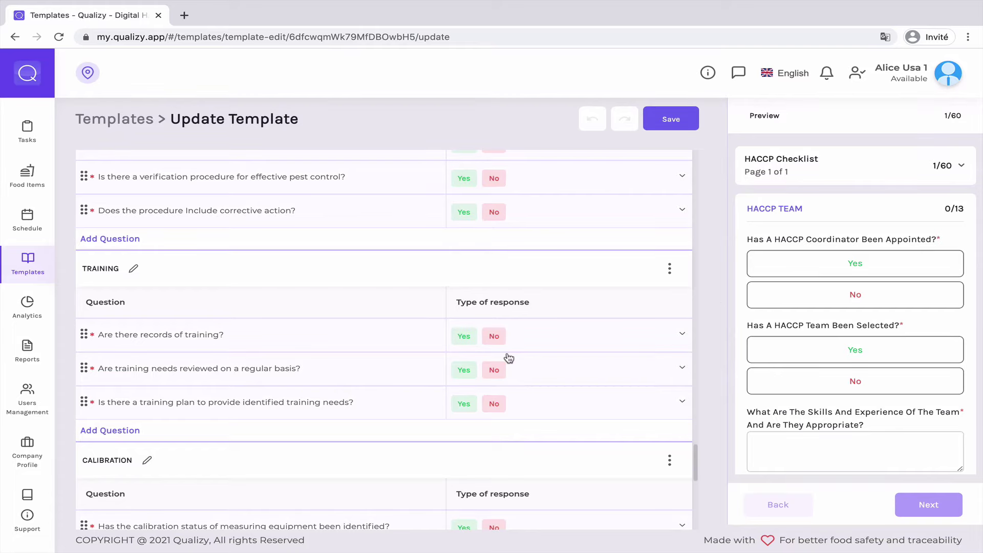
{"action": "scroll", "coordinate": [508, 357], "scroll_direction": "down", "scroll_amount": 12}
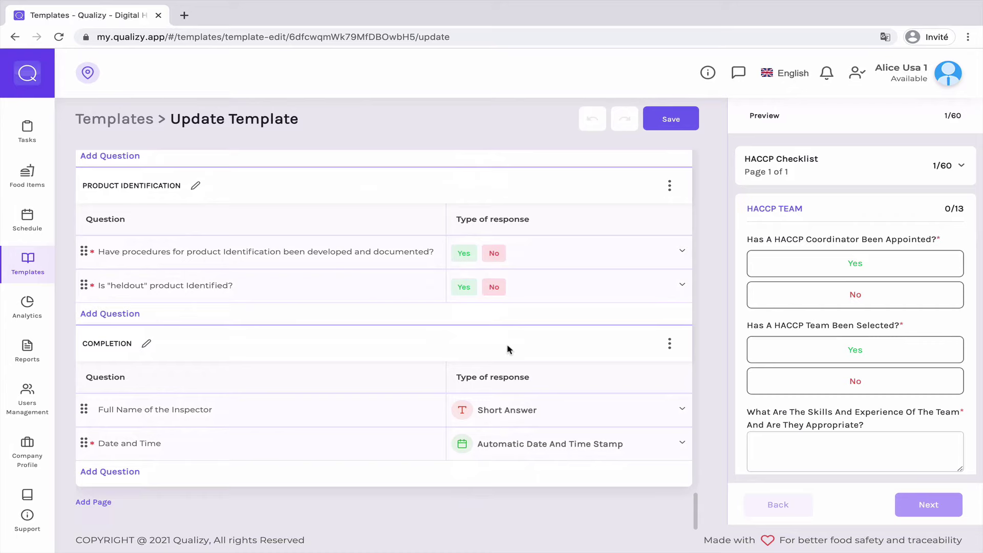
Open the product identification question and review its score settings without changing them.
{"action": "scroll", "coordinate": [353, 326], "scroll_direction": "up", "scroll_amount": 1}
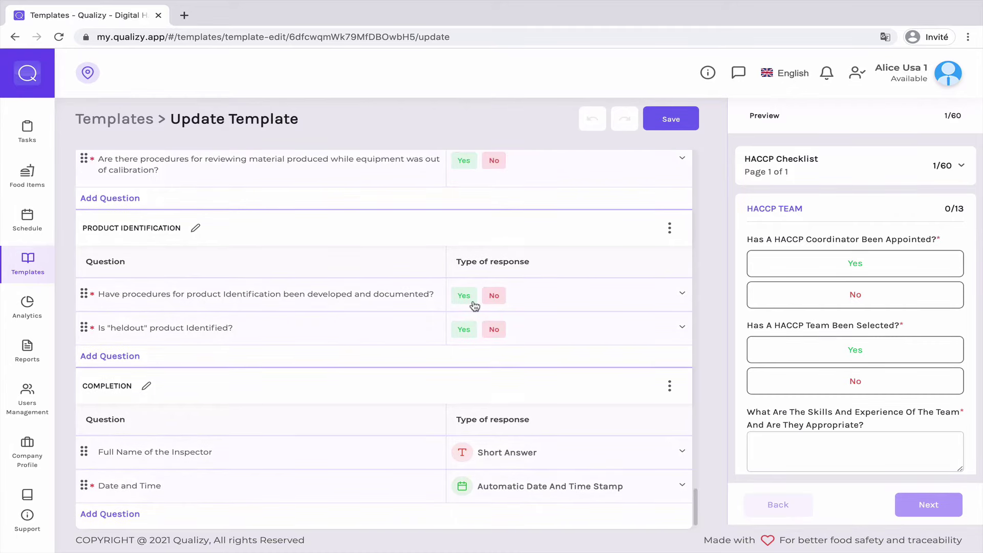
{"action": "left_click", "coordinate": [587, 301]}
{"action": "left_click", "coordinate": [371, 329]}
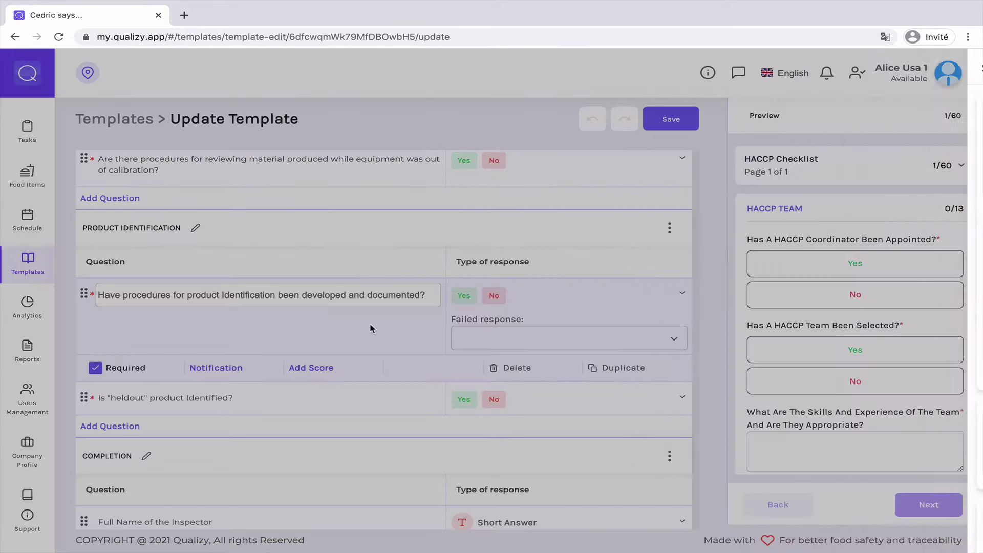
{"action": "left_click", "coordinate": [317, 369]}
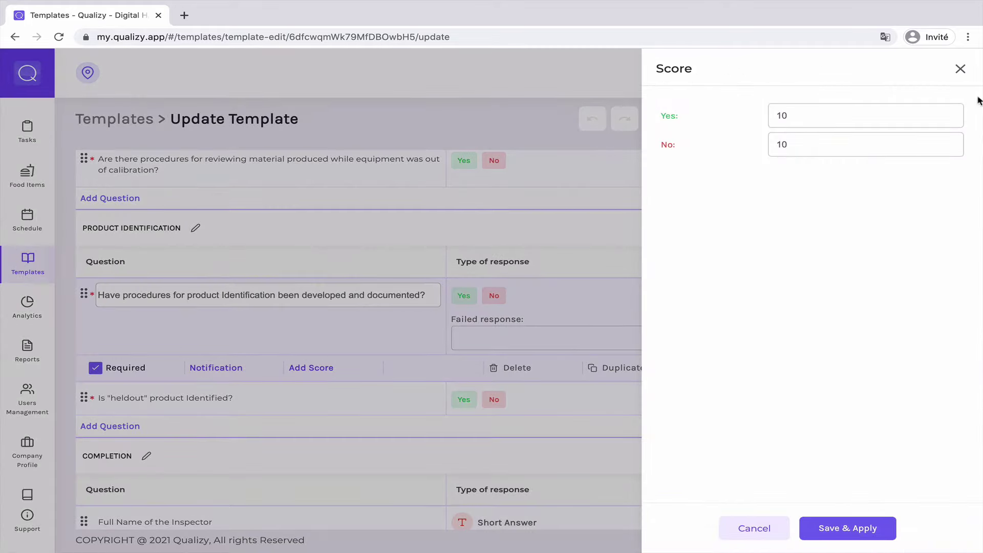
{"action": "left_click", "coordinate": [960, 69]}
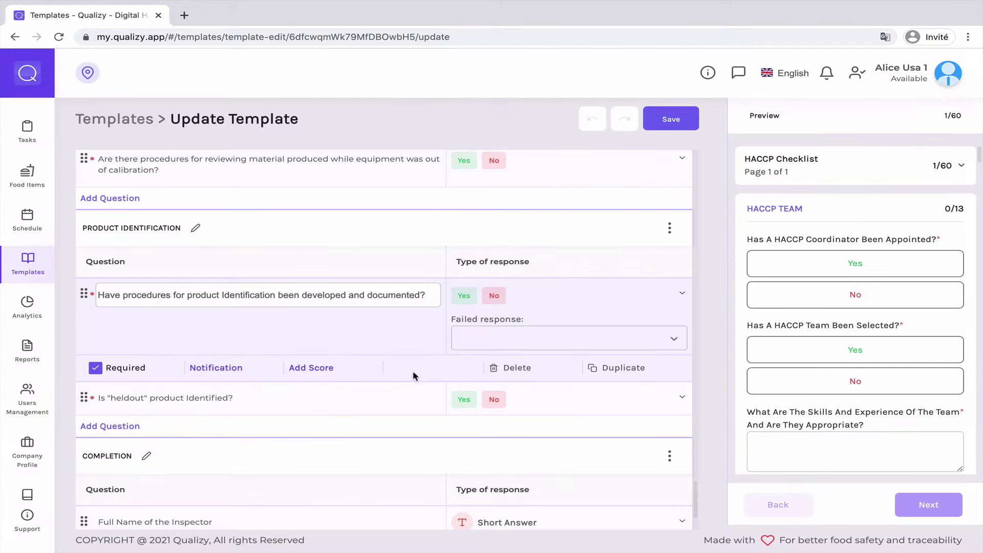
Check the question's failed-response and notification options unchanged, then go to the Tasks dashboard.
{"action": "left_click", "coordinate": [549, 333]}
{"action": "left_click", "coordinate": [366, 333]}
{"action": "left_click", "coordinate": [216, 367]}
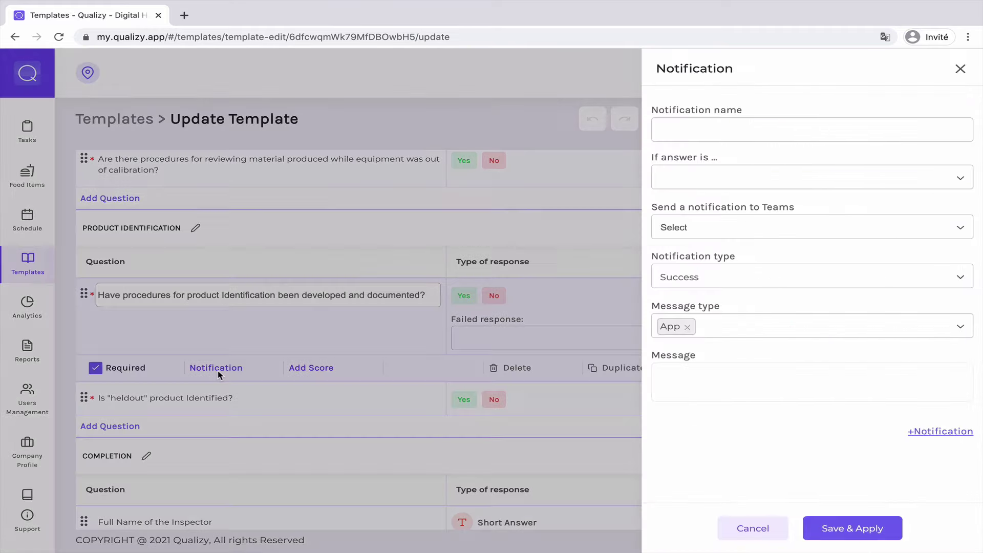
{"action": "left_click", "coordinate": [960, 69]}
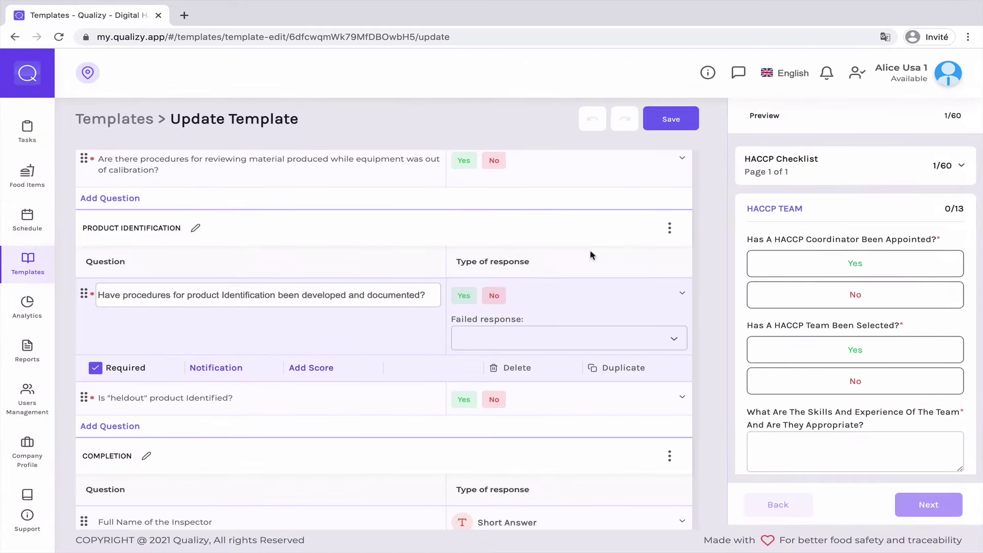
{"action": "left_click", "coordinate": [35, 130]}
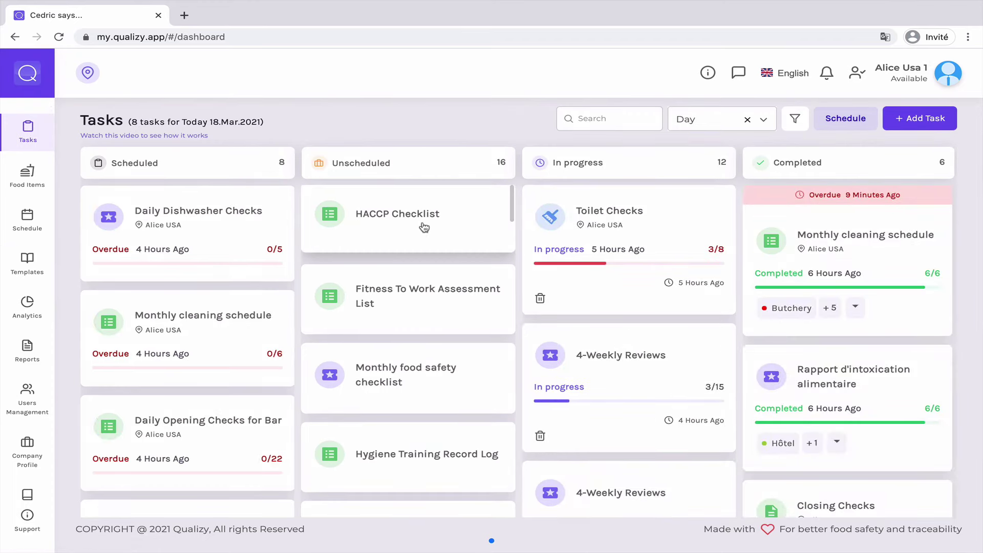
In the HACCP Checklist task, answer Yes to the coordinator, team, external resources and Composition questions, then complete it.
{"action": "left_click", "coordinate": [423, 225]}
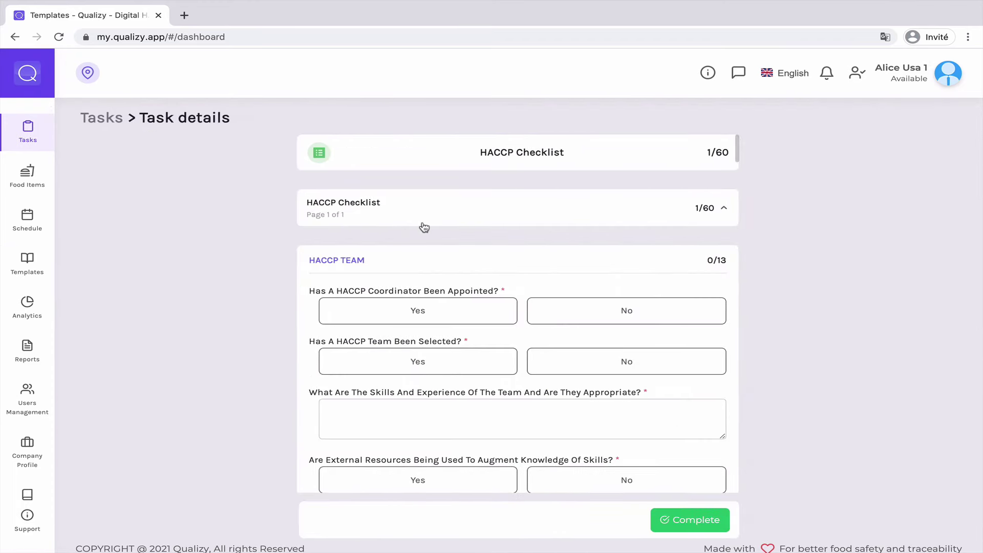
{"action": "left_click", "coordinate": [419, 321]}
{"action": "left_click", "coordinate": [414, 353]}
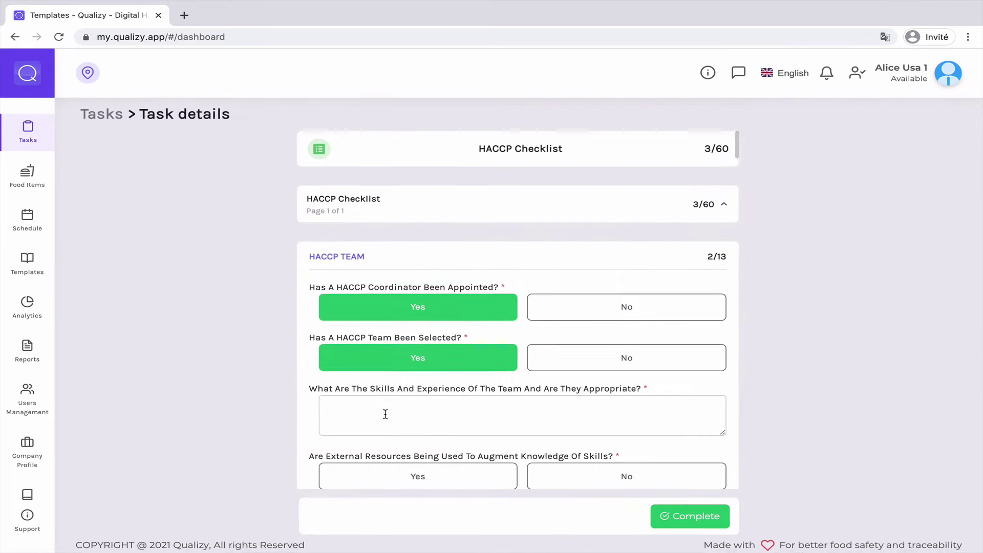
{"action": "scroll", "coordinate": [389, 407], "scroll_direction": "down", "scroll_amount": 2}
{"action": "left_click", "coordinate": [417, 393]}
{"action": "left_click", "coordinate": [421, 441]}
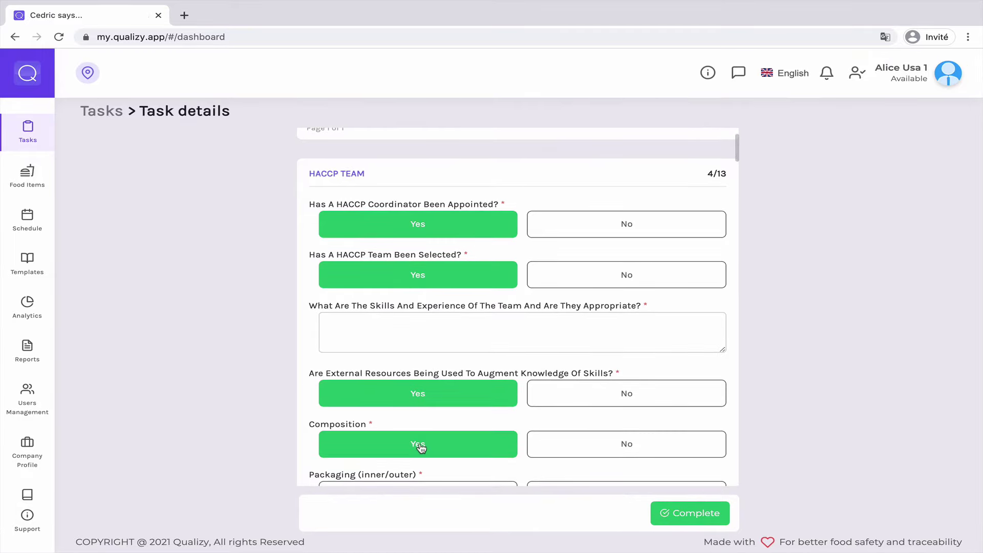
{"action": "left_click", "coordinate": [664, 512]}
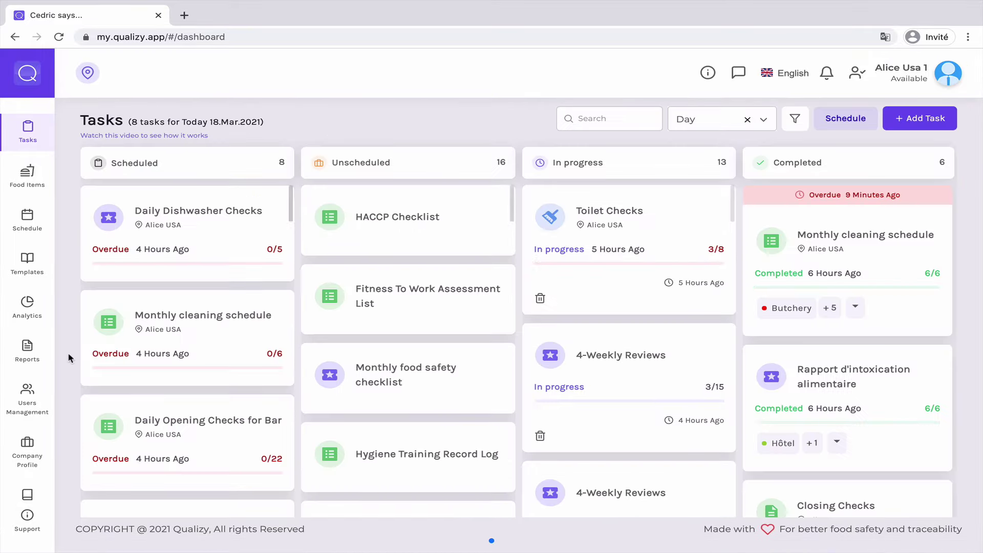
{"action": "left_click", "coordinate": [33, 350]}
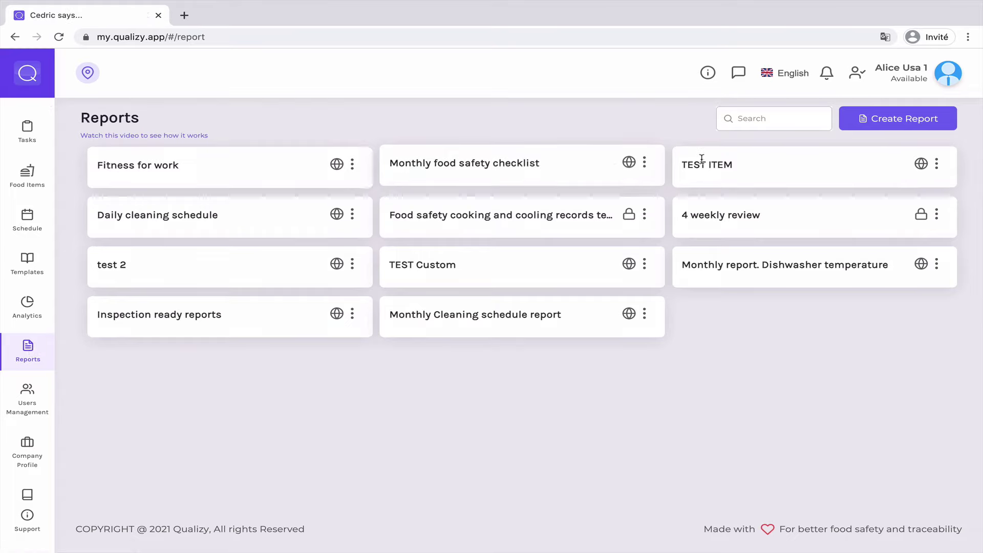
Create a new report limited to the HACCP Checklist template and This Year.
{"action": "left_click", "coordinate": [645, 163]}
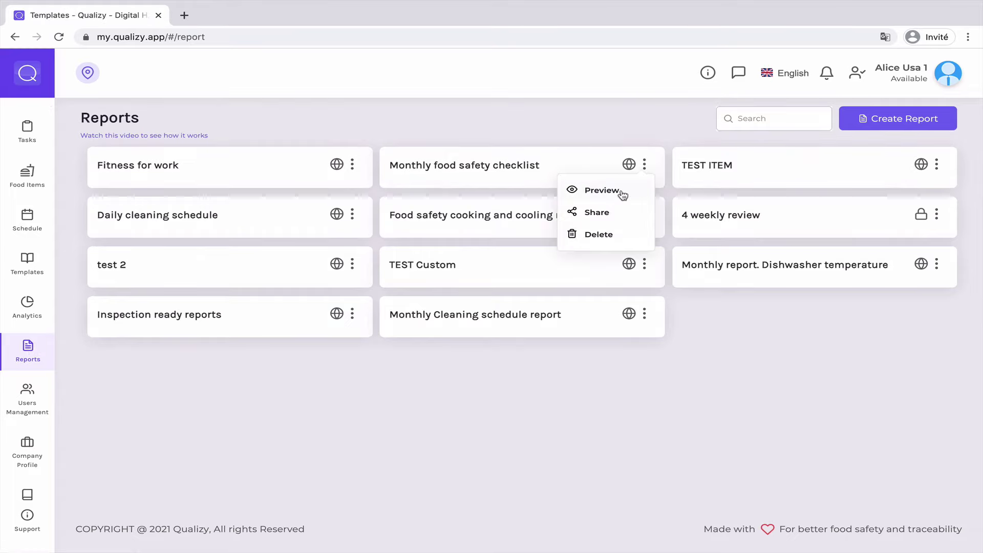
{"action": "left_click", "coordinate": [899, 119]}
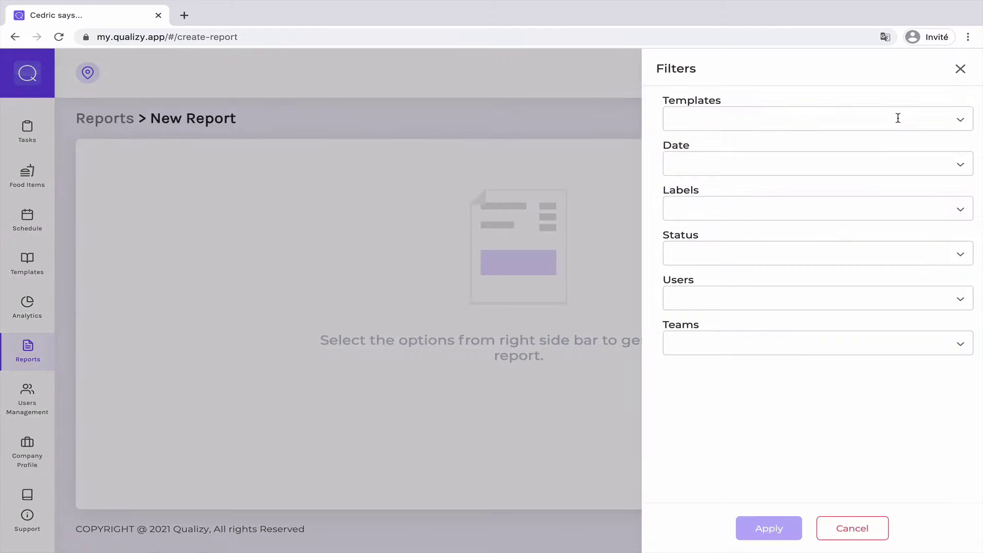
{"action": "left_click", "coordinate": [898, 118]}
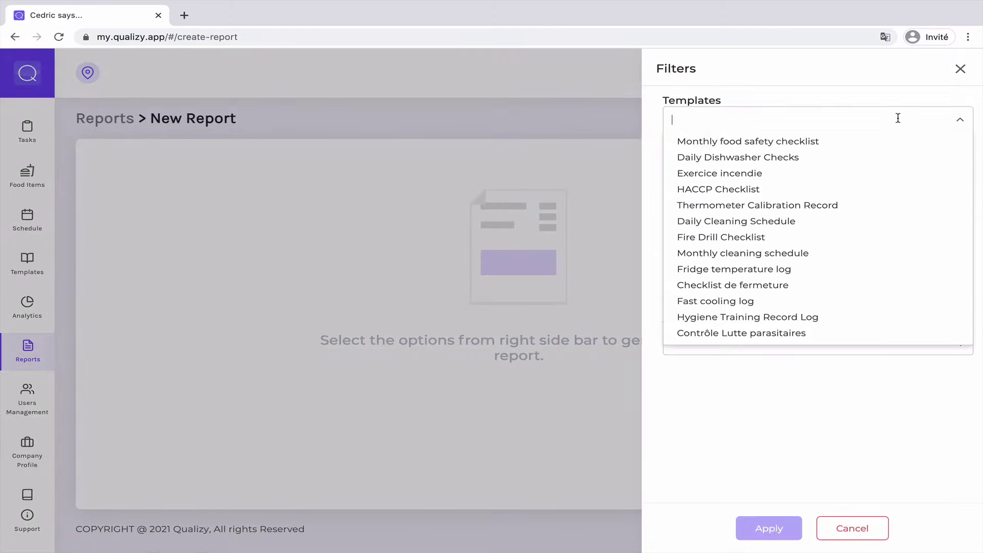
{"action": "left_click", "coordinate": [846, 189]}
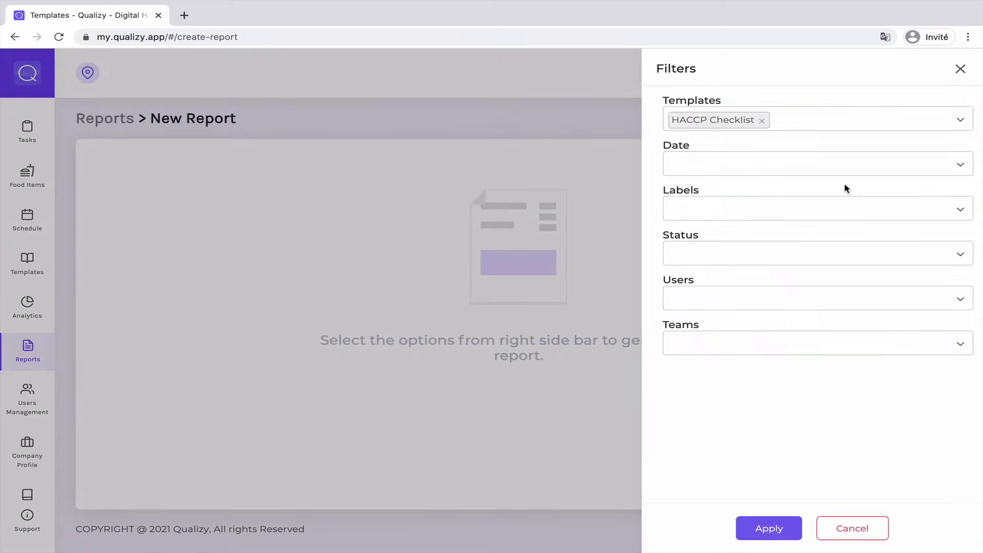
{"action": "left_click", "coordinate": [846, 156]}
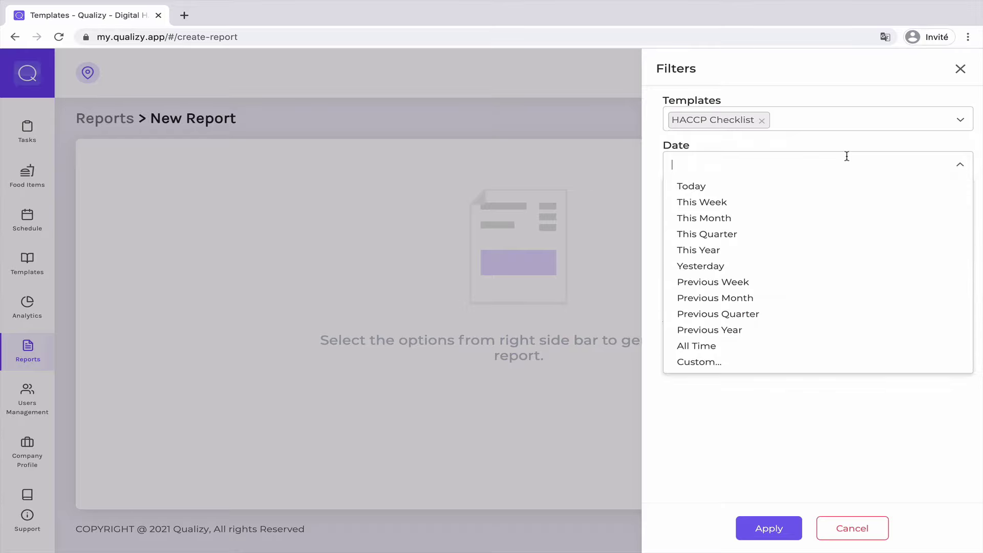
{"action": "left_click", "coordinate": [805, 254]}
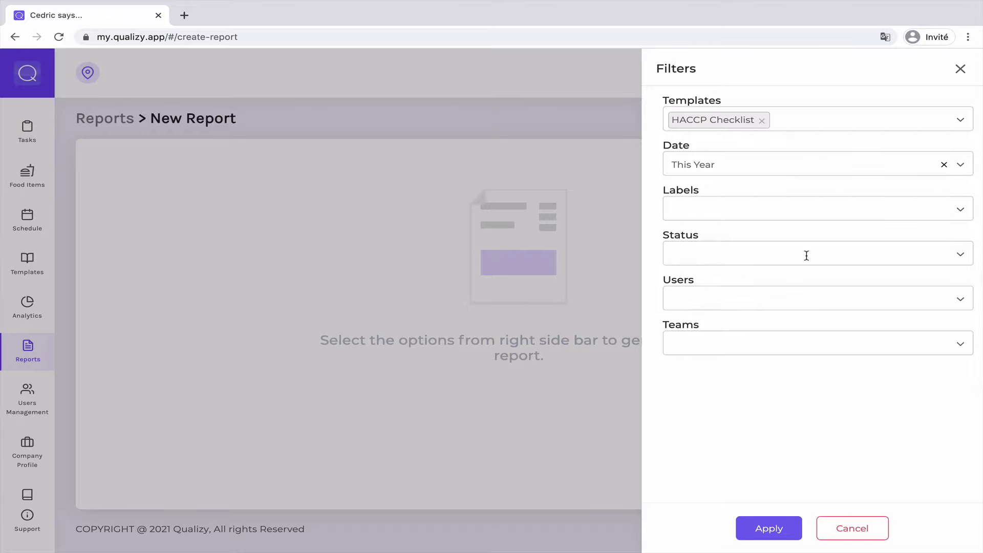
{"action": "left_click", "coordinate": [769, 528]}
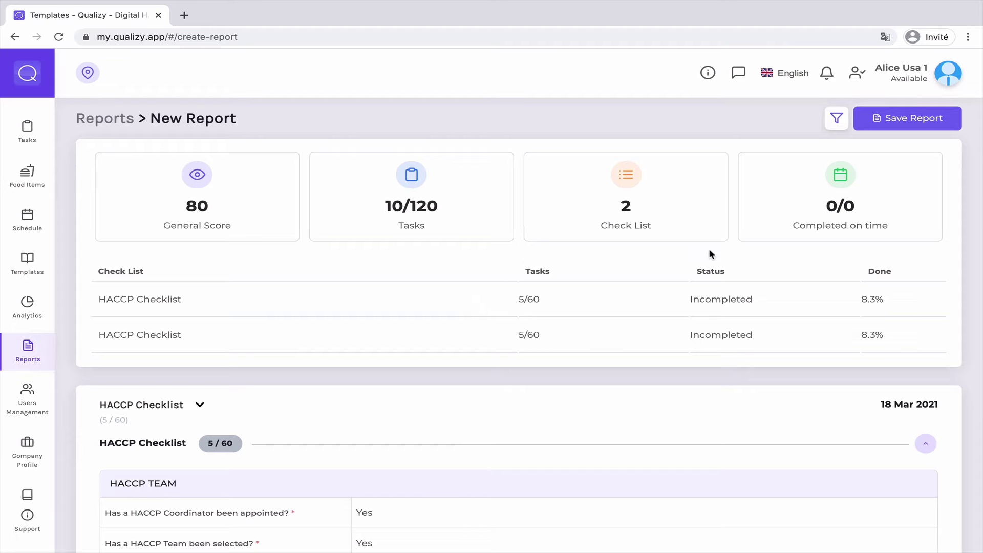
{"action": "scroll", "coordinate": [711, 255], "scroll_direction": "down", "scroll_amount": 5}
{"action": "scroll", "coordinate": [711, 254], "scroll_direction": "up", "scroll_amount": 4}
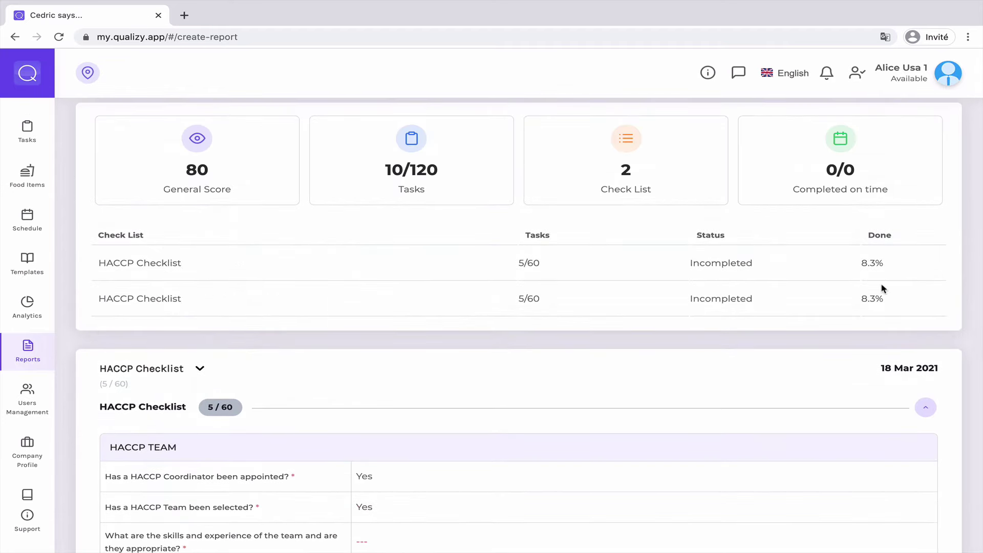
{"action": "scroll", "coordinate": [883, 288], "scroll_direction": "up", "scroll_amount": 1}
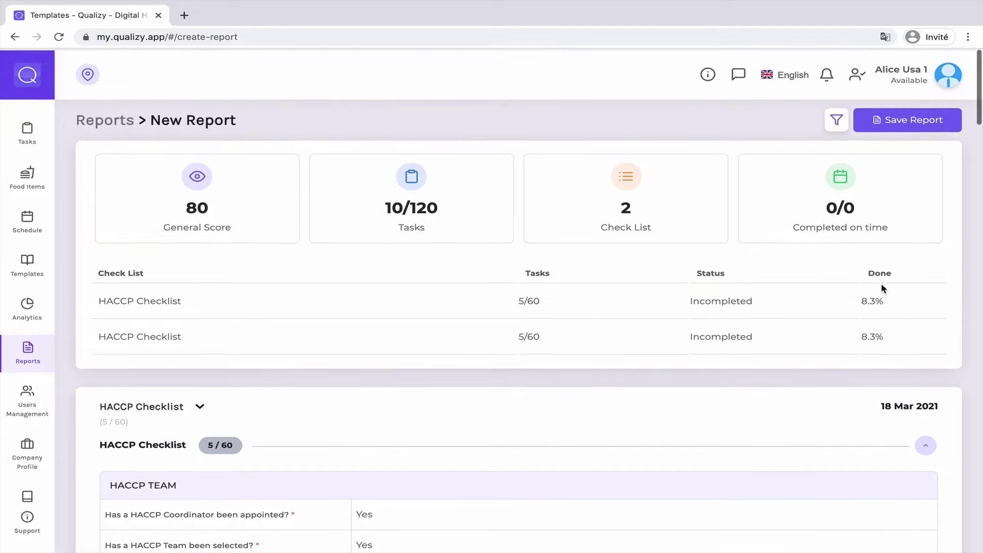
{"action": "left_click", "coordinate": [840, 121]}
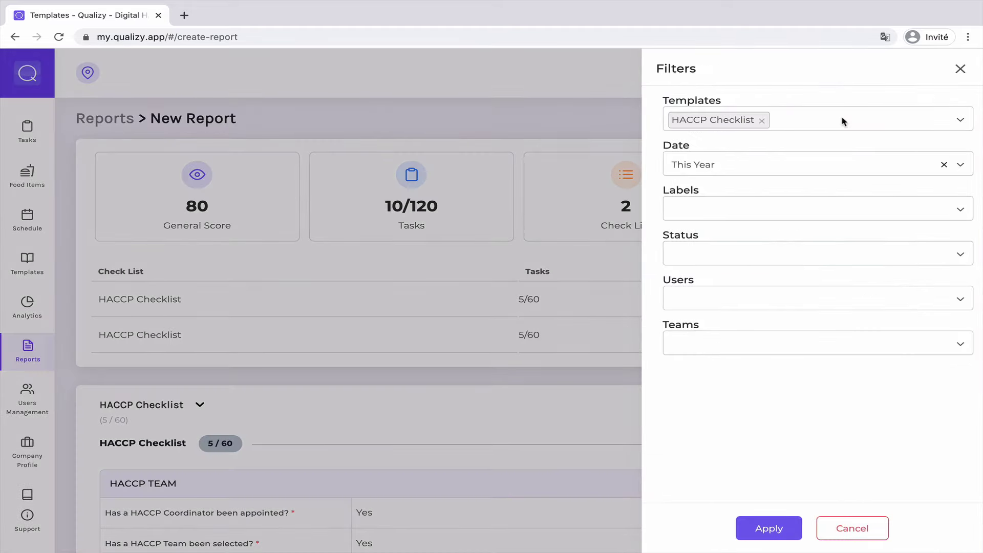
{"action": "left_click", "coordinate": [960, 70]}
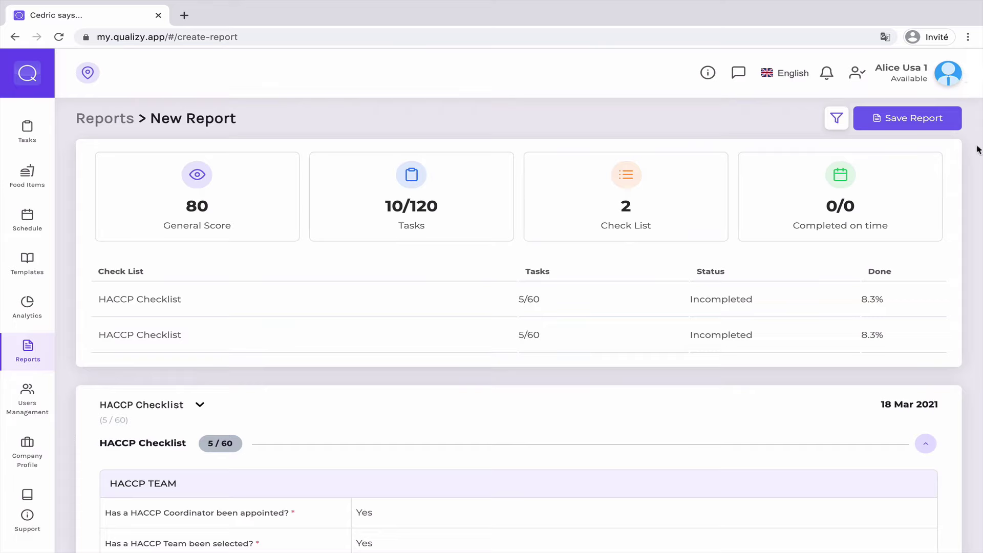